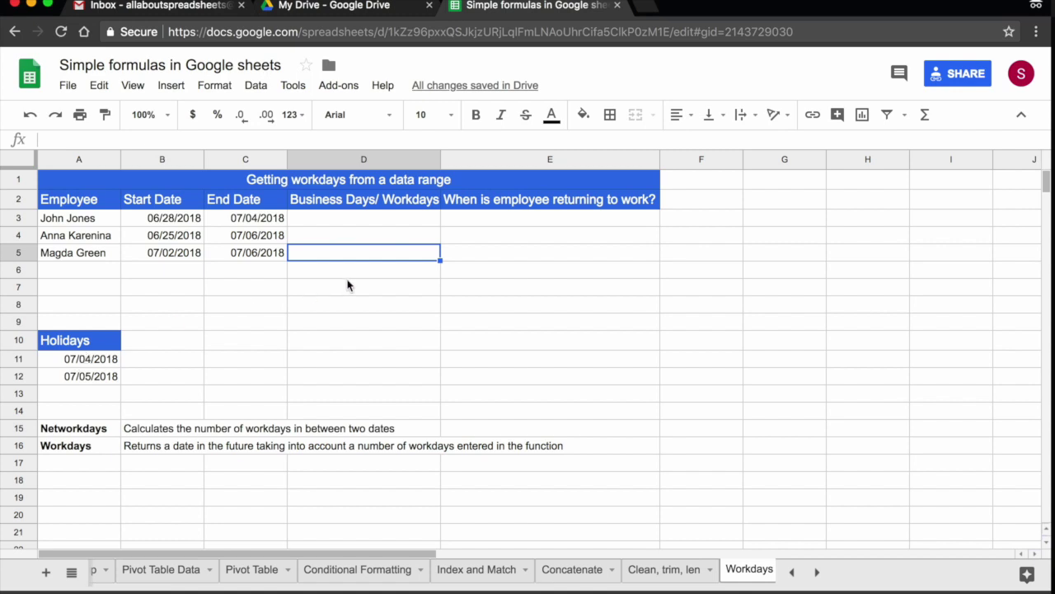
Select cell D3 for the first employee's workday count.
click(353, 219)
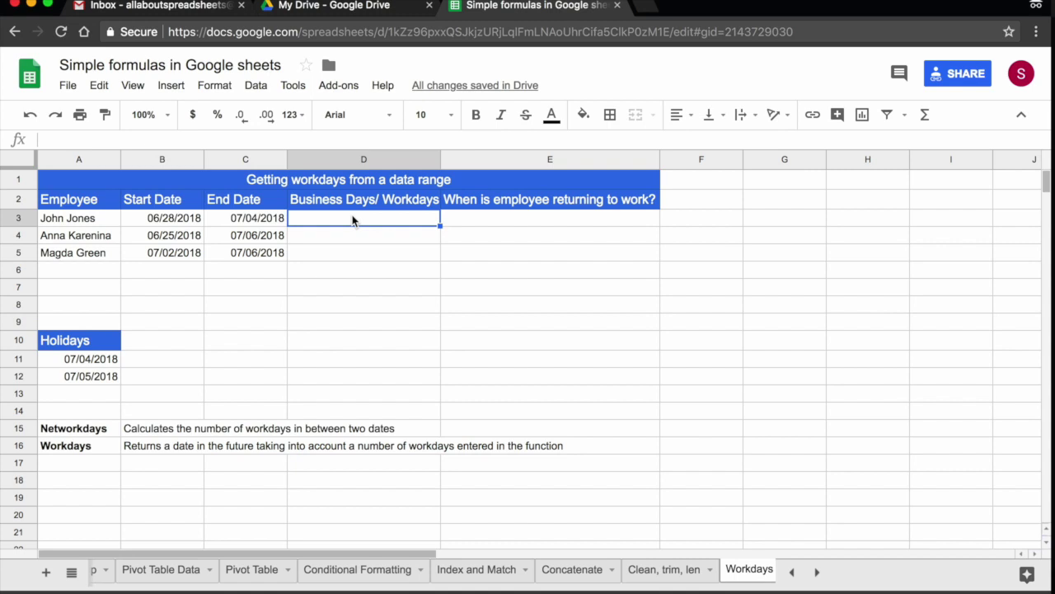
key(Tab)
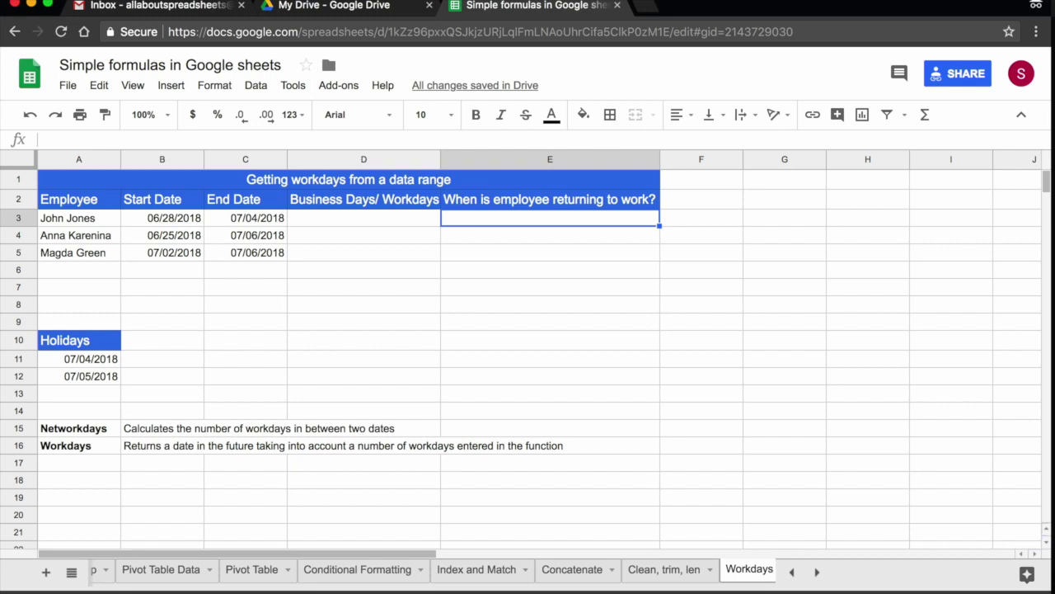
click(364, 218)
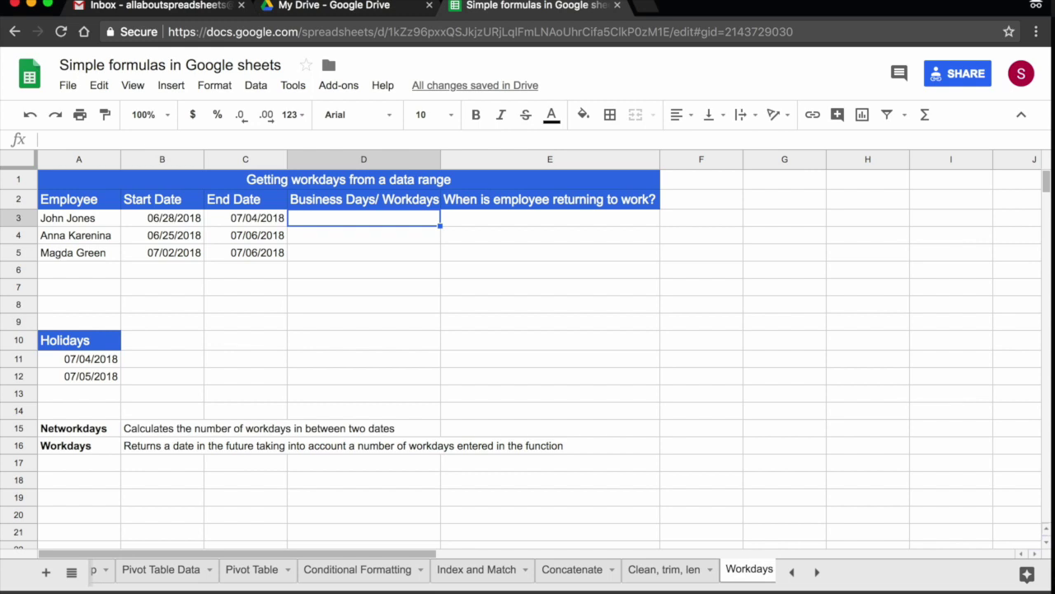
Enter =NETWORKDAYS(B3,C3,A11:A12) in D3, giving 4 workdays.
text(=netw)
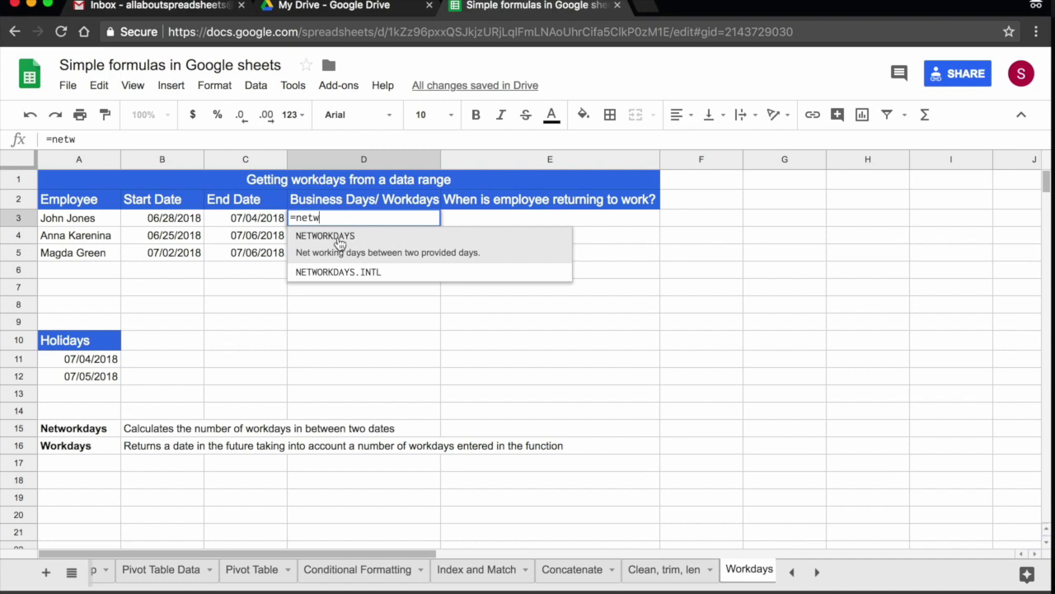
click(371, 245)
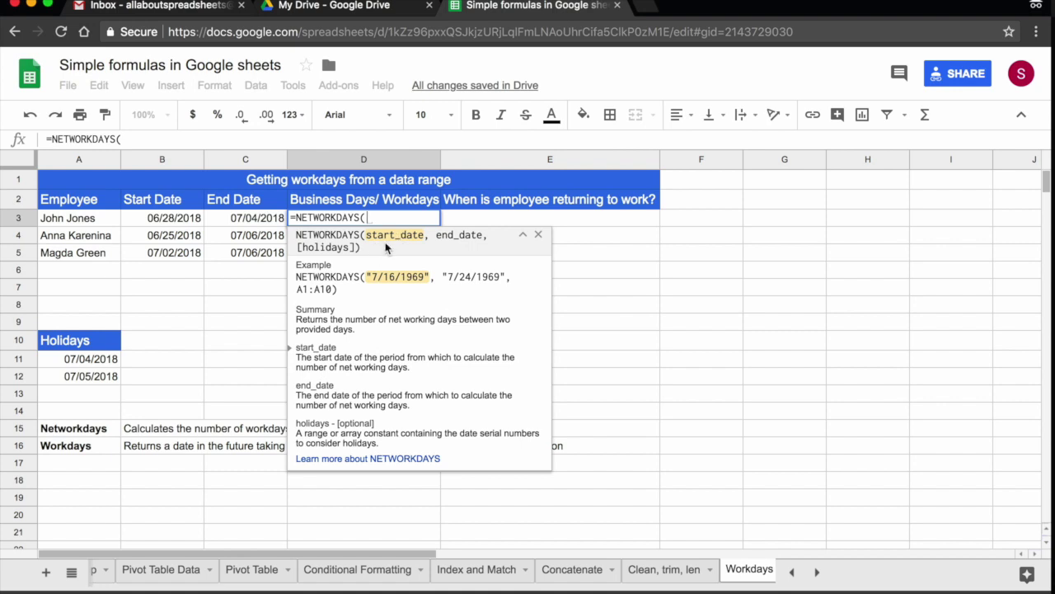
click(187, 221)
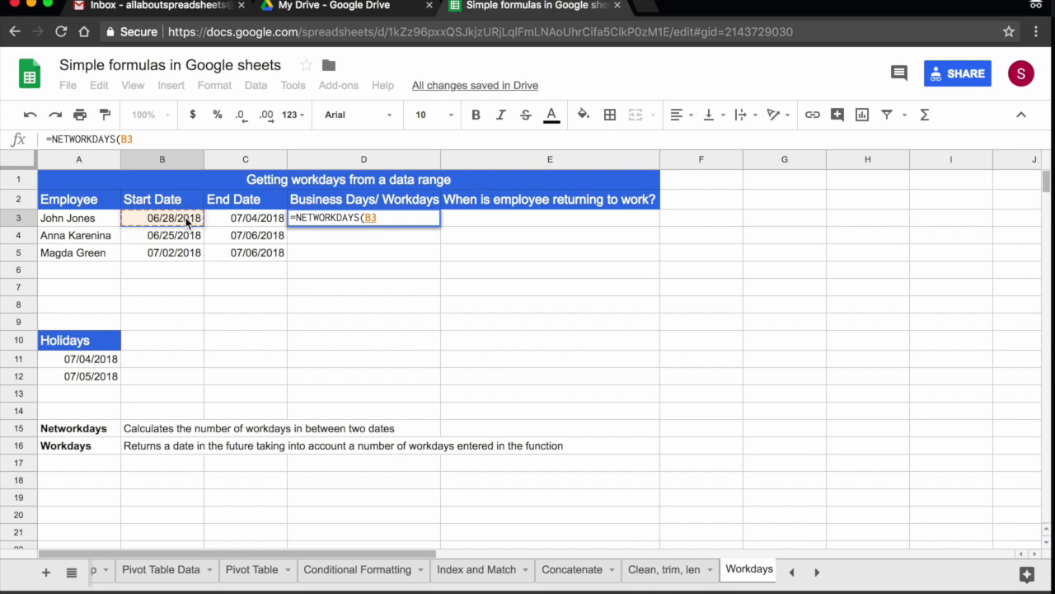
text(,)
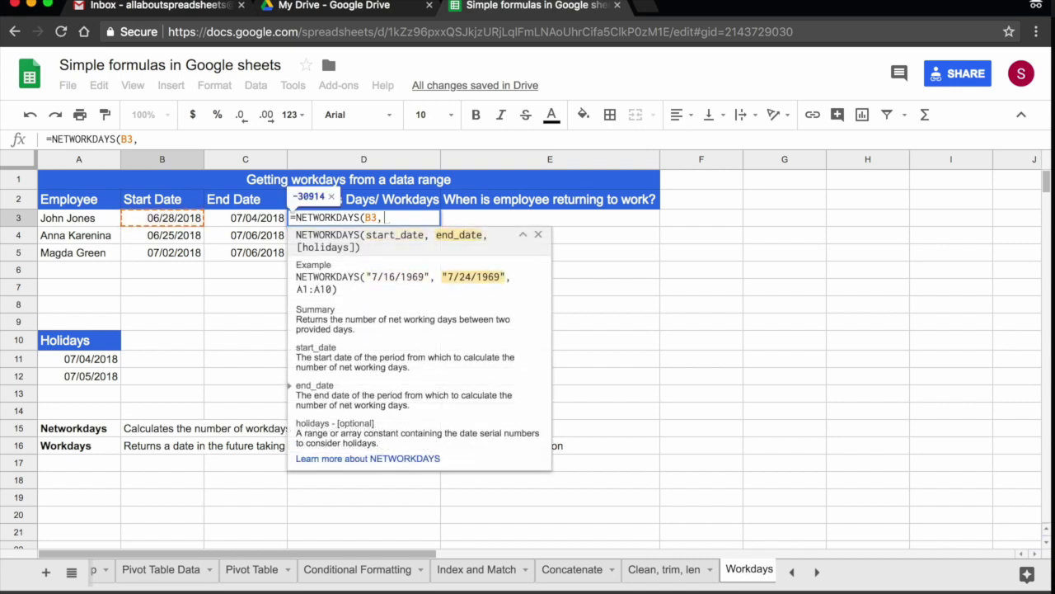
click(254, 221)
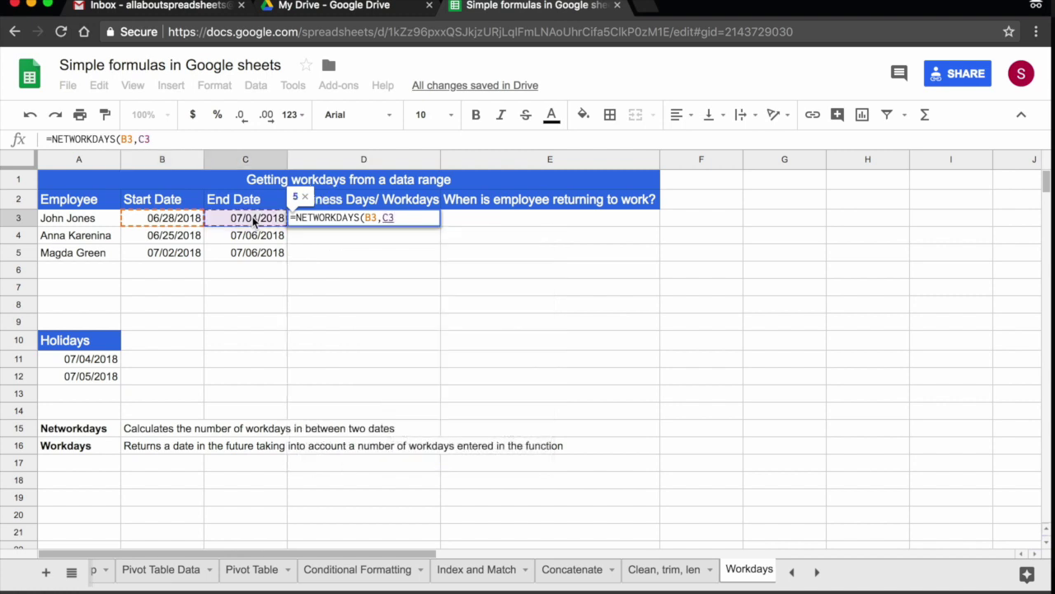
text(,)
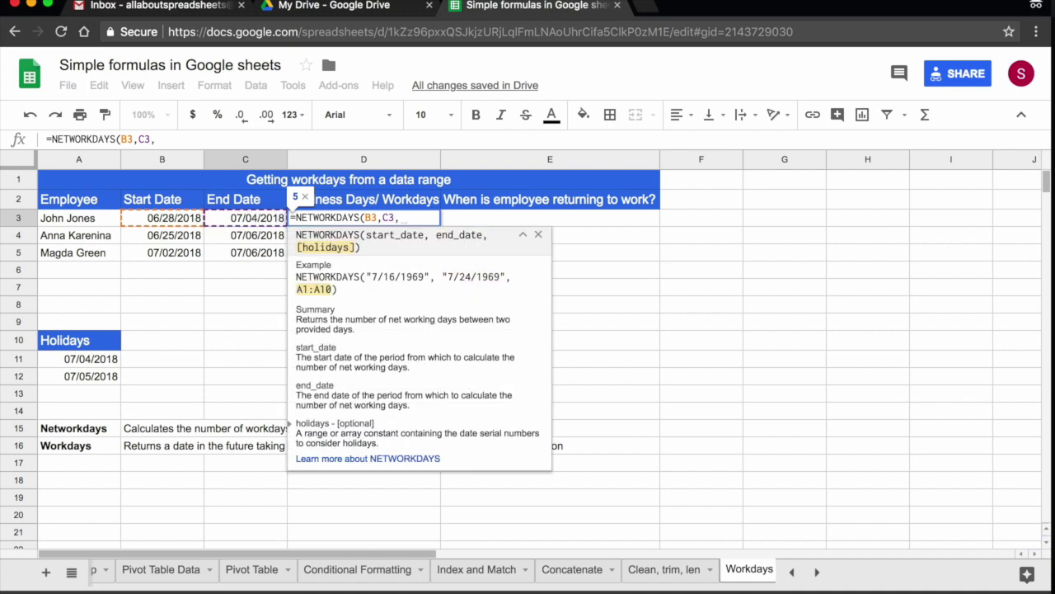
click(86, 361)
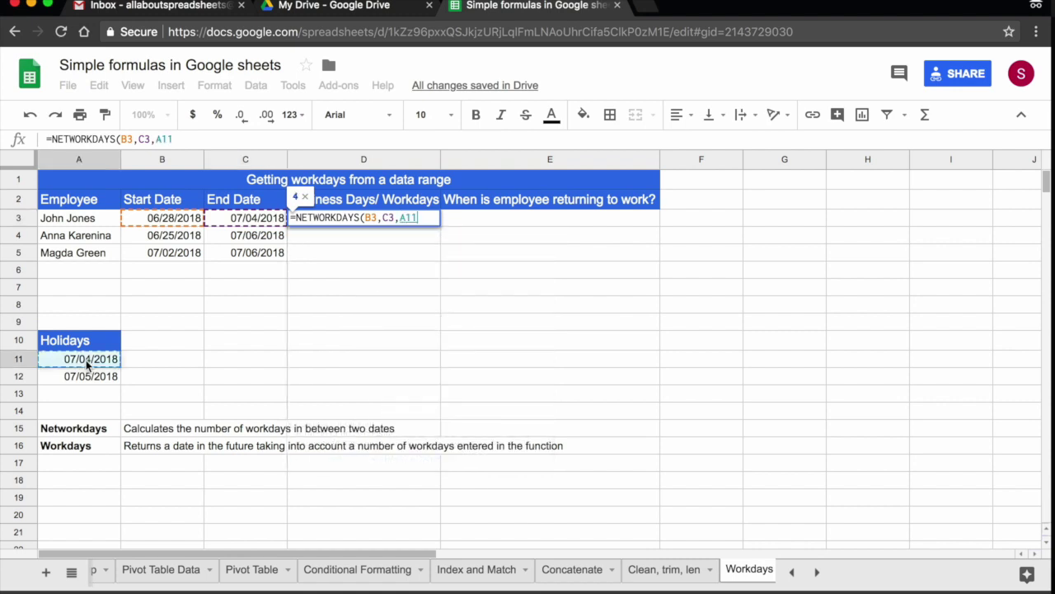
drag(86, 360, 88, 377)
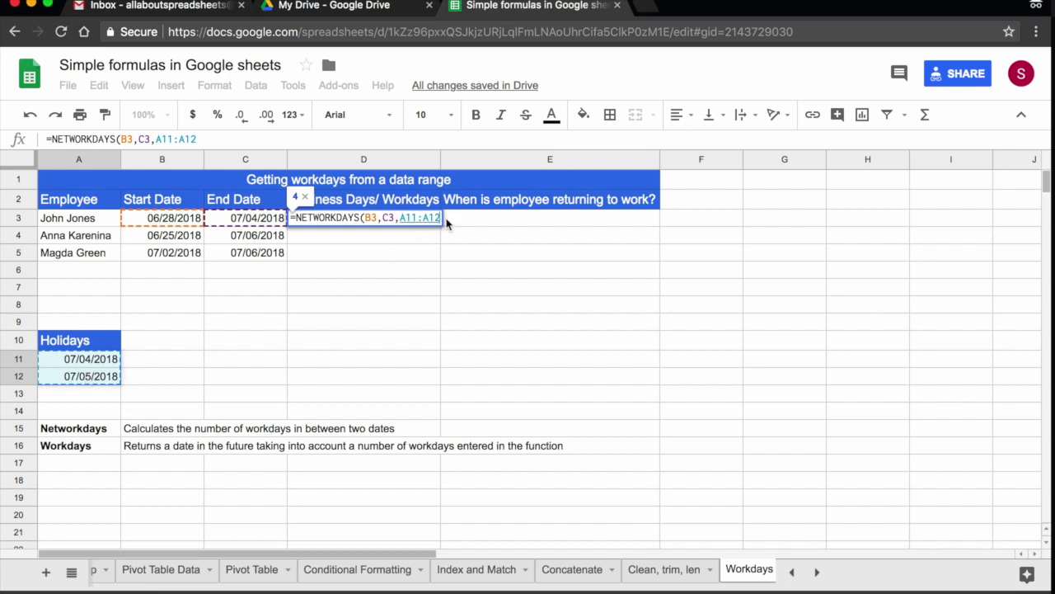
text())
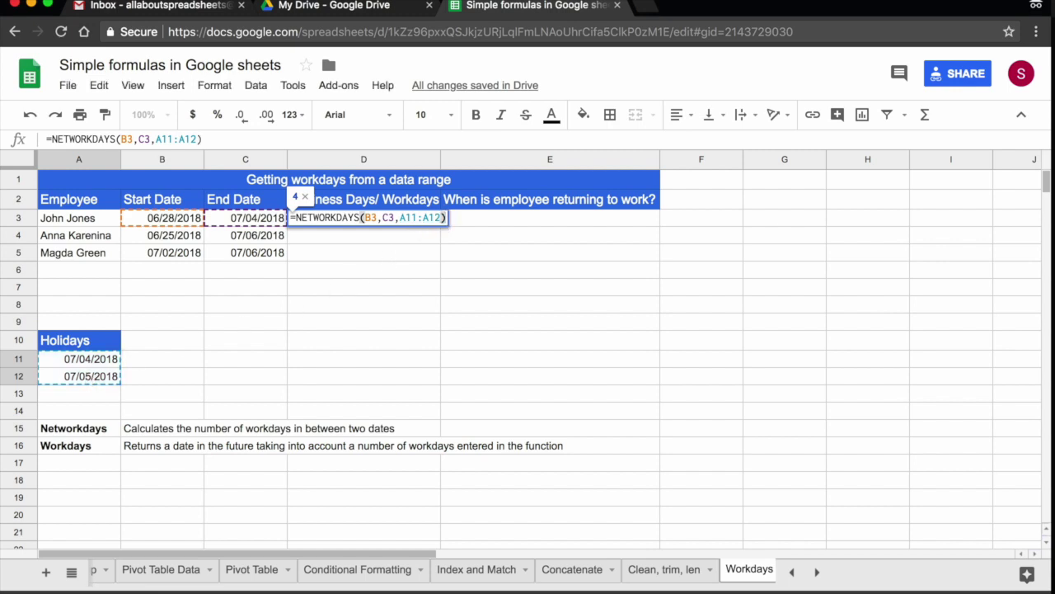
key(Return)
click(414, 220)
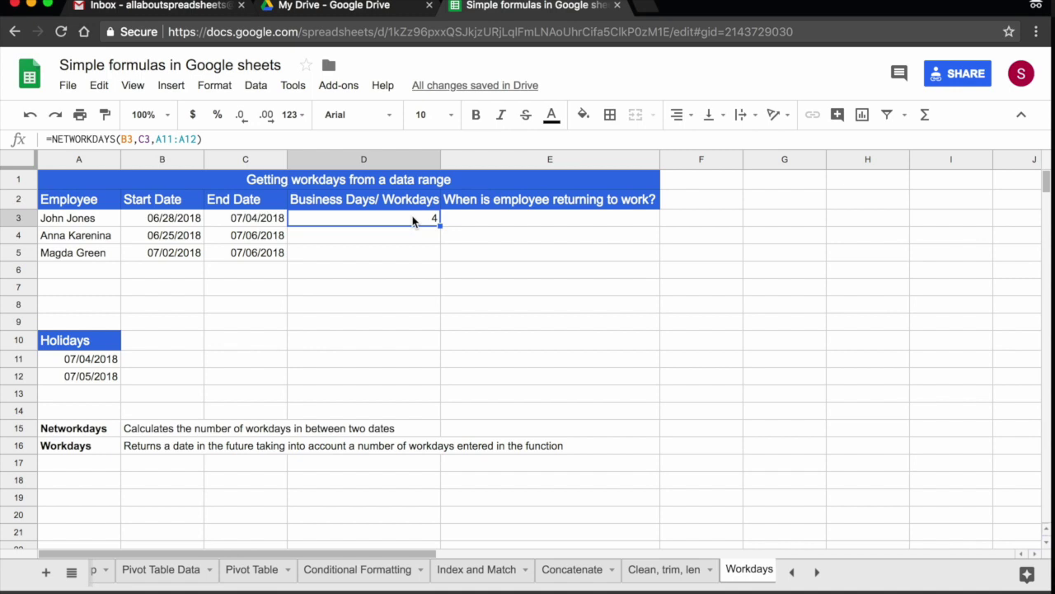
double_click(175, 221)
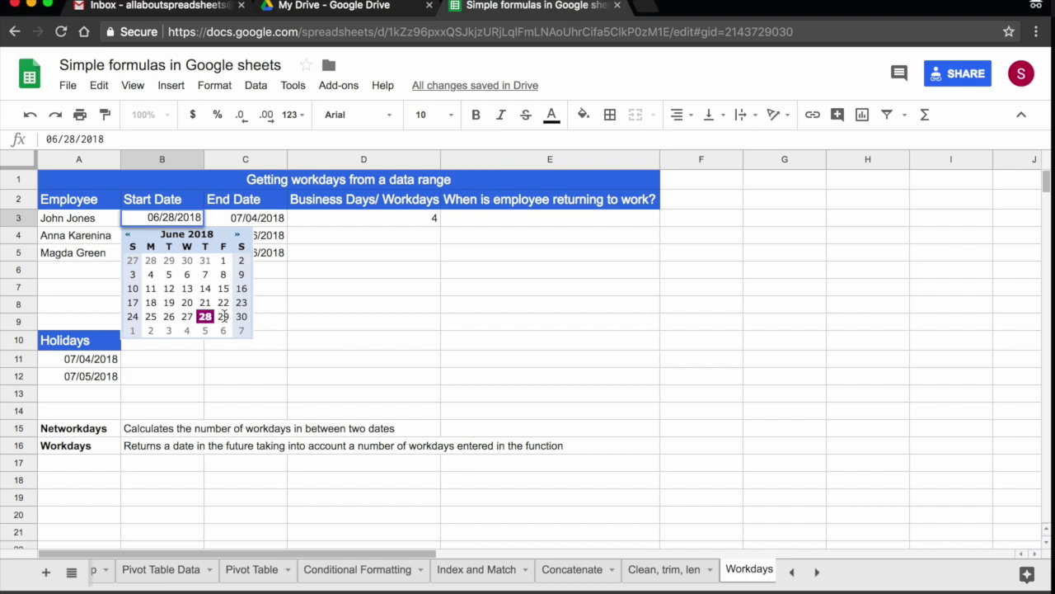
double_click(258, 217)
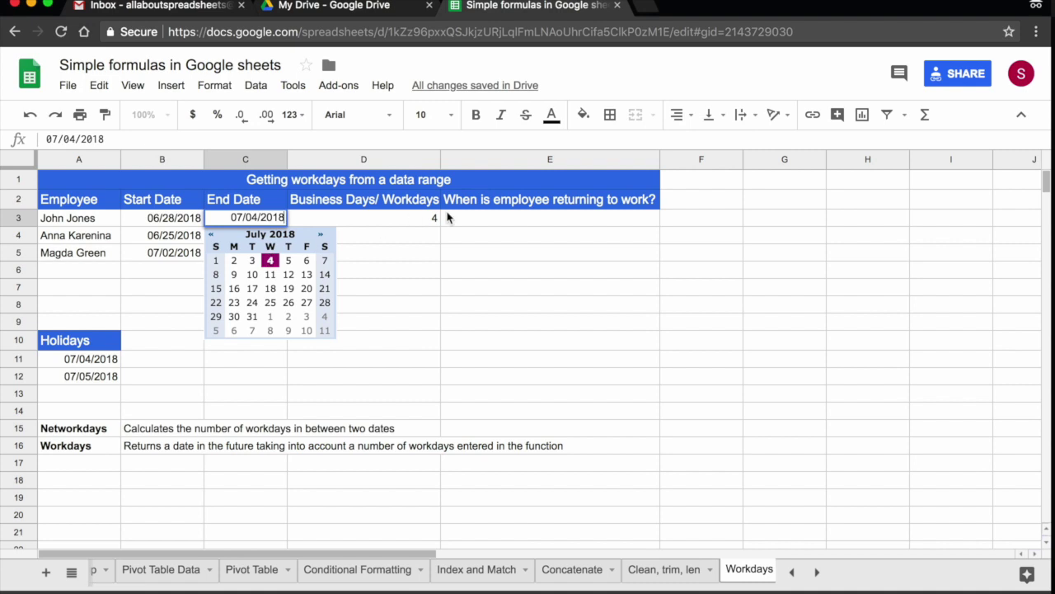
click(417, 221)
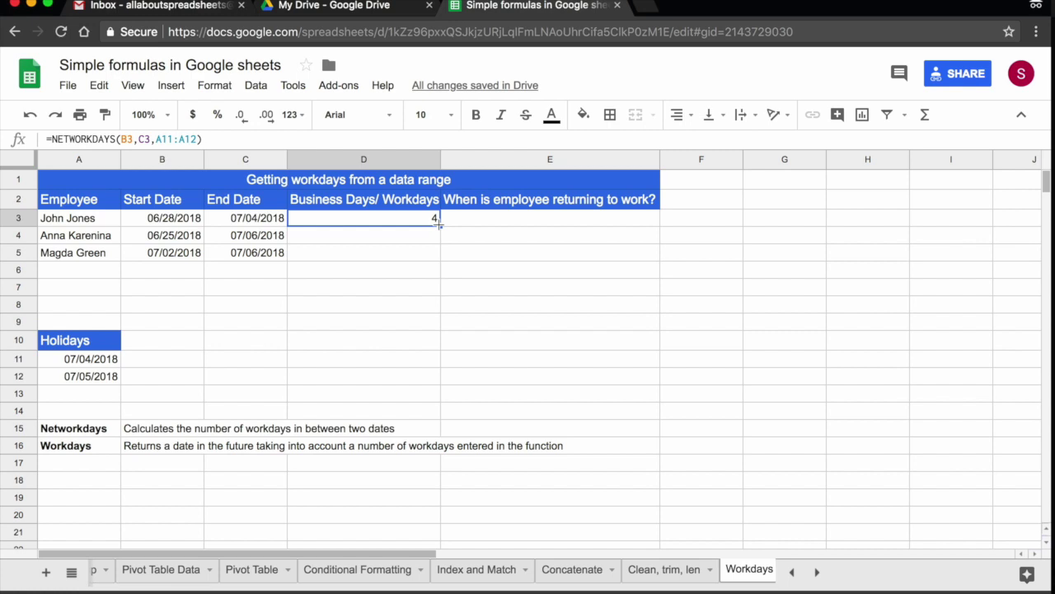
drag(440, 222, 436, 254)
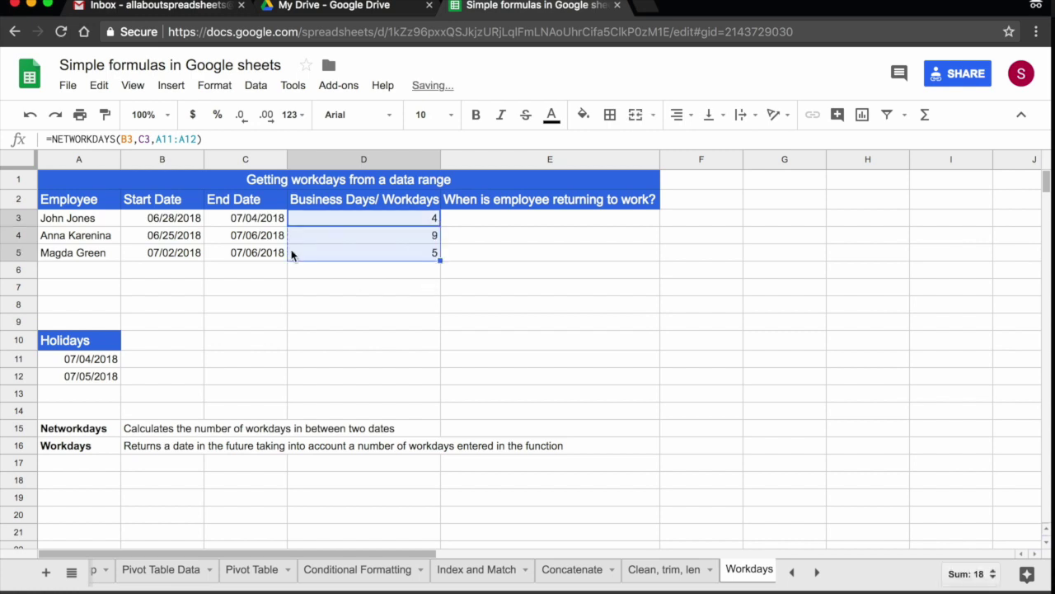
Check the copied formulas in D4 and D5, which return 9 and 5 with shifted holiday ranges.
click(405, 242)
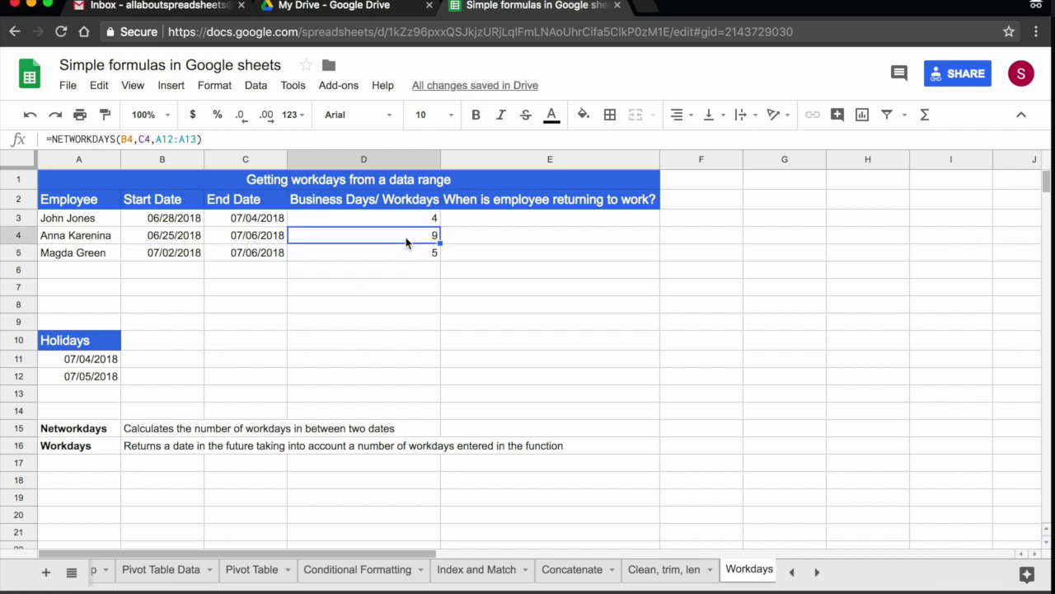
click(406, 257)
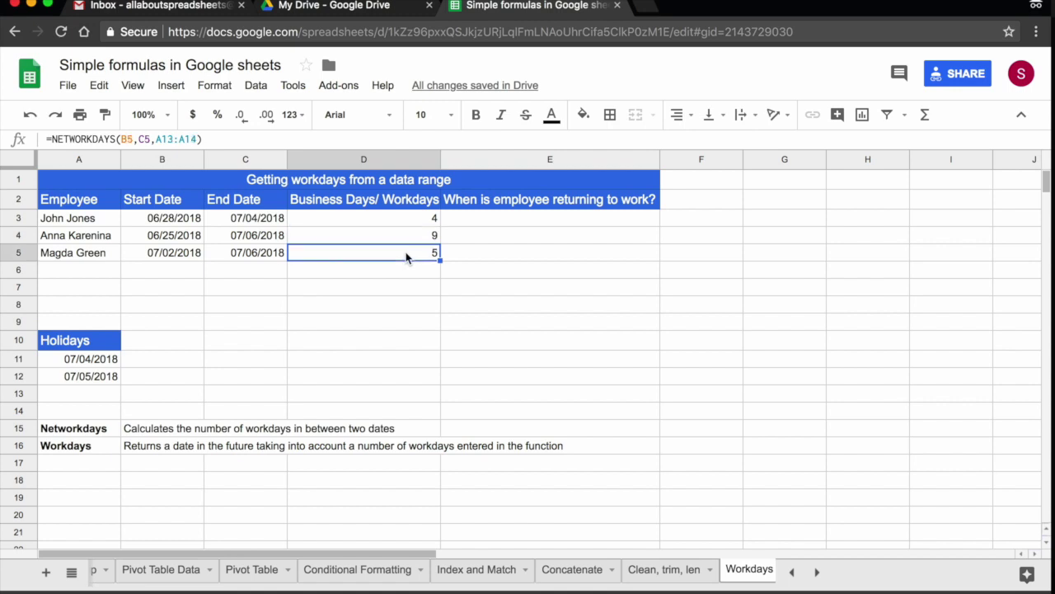
click(416, 222)
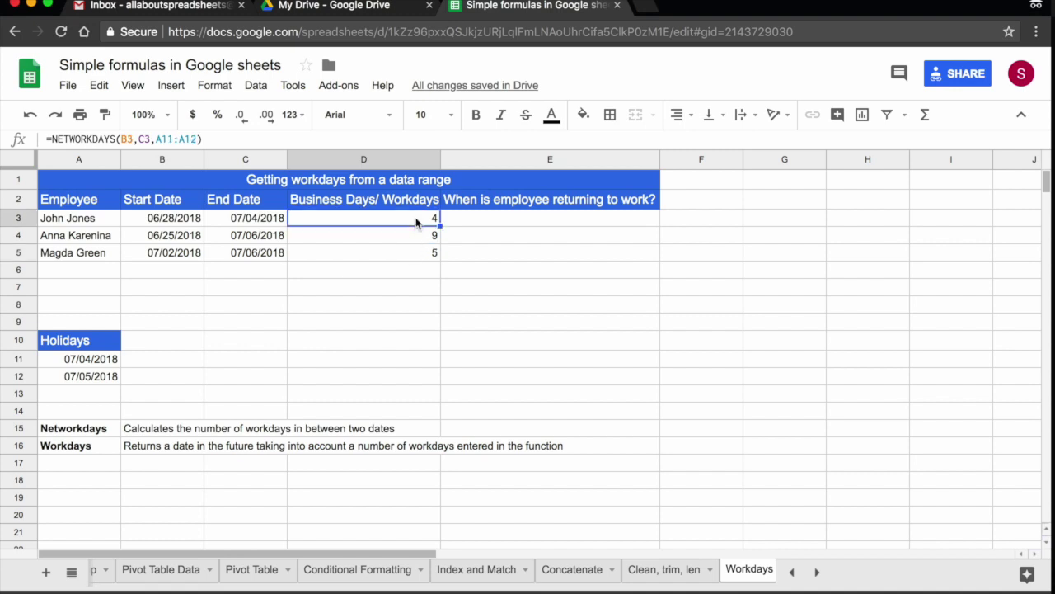
key(Down)
key(Down)
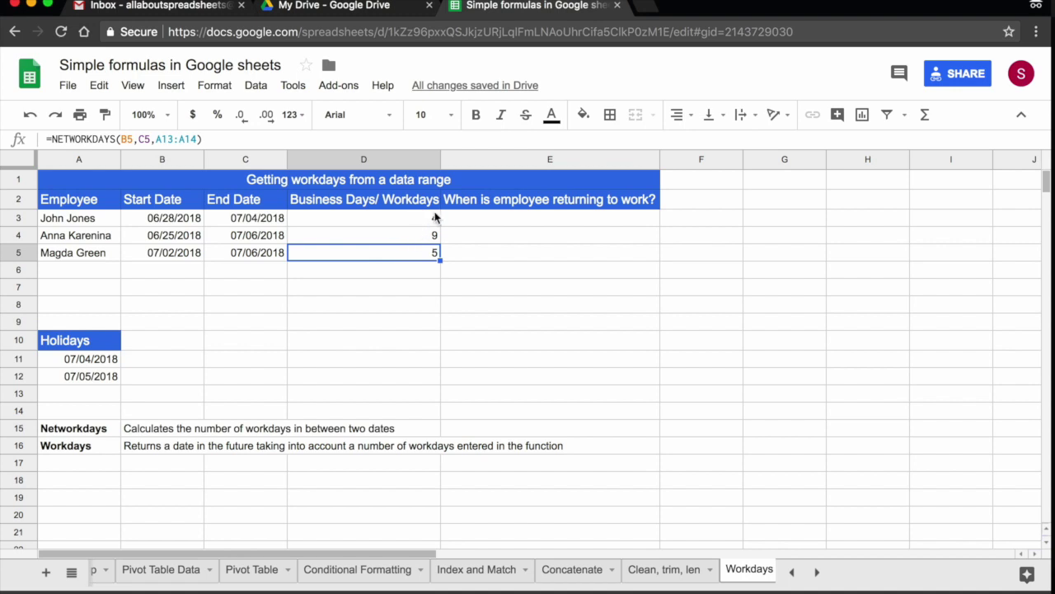
click(486, 220)
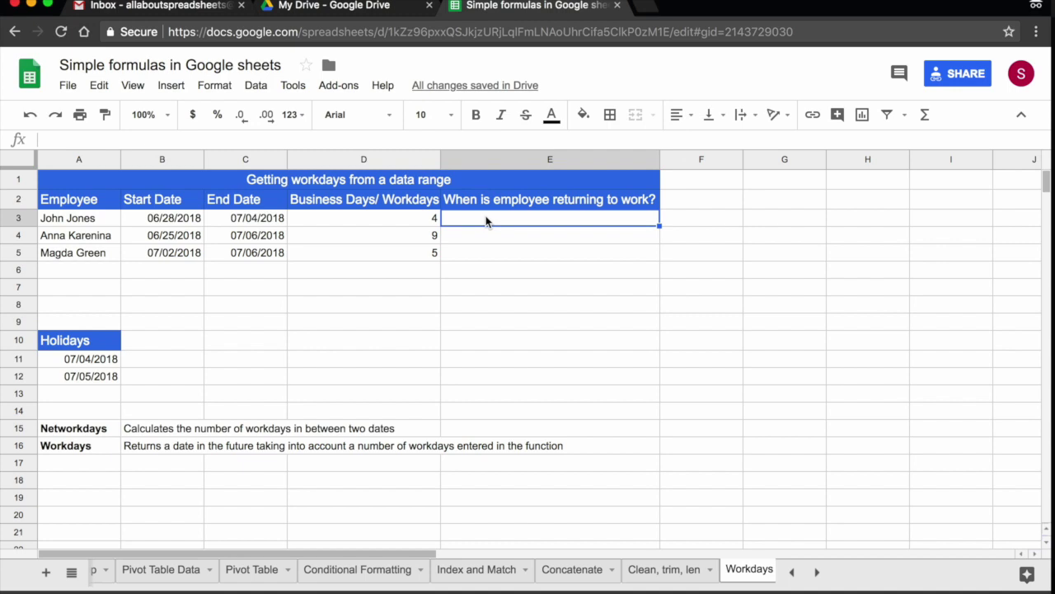
Enter =WORKDAY(B3,D3,A11:A12) in E3, returning 7/6/2018.
key(Left)
key(Left)
key(Right)
key(Right)
text(=wo)
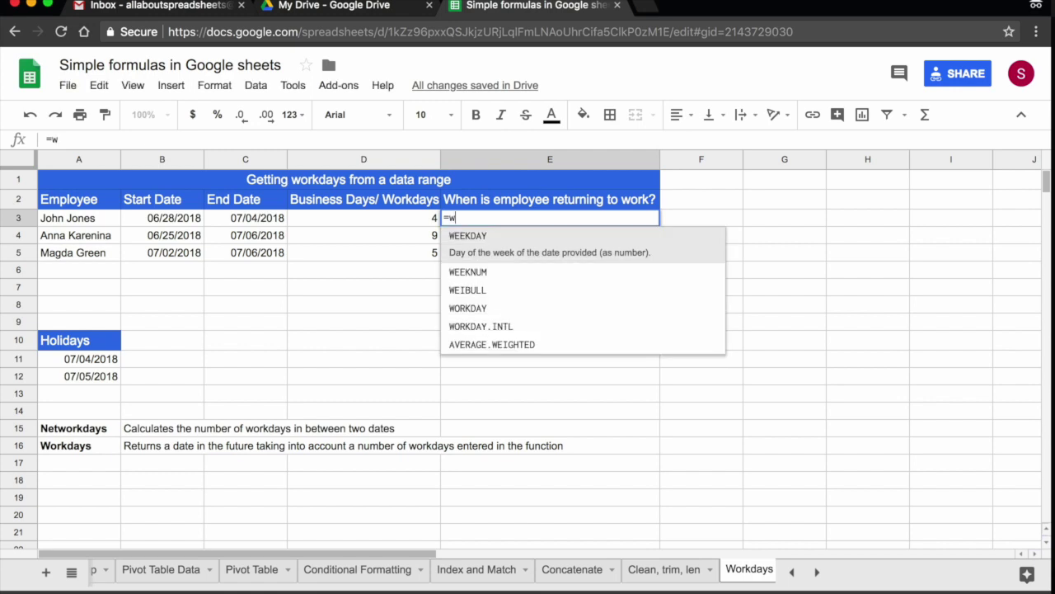
click(513, 246)
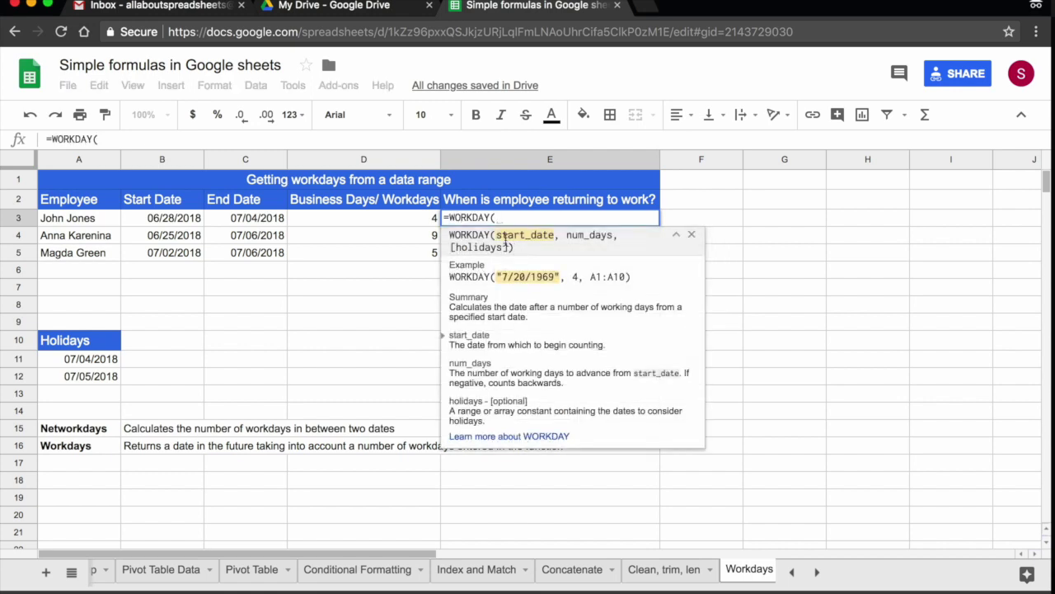
click(170, 222)
text(,)
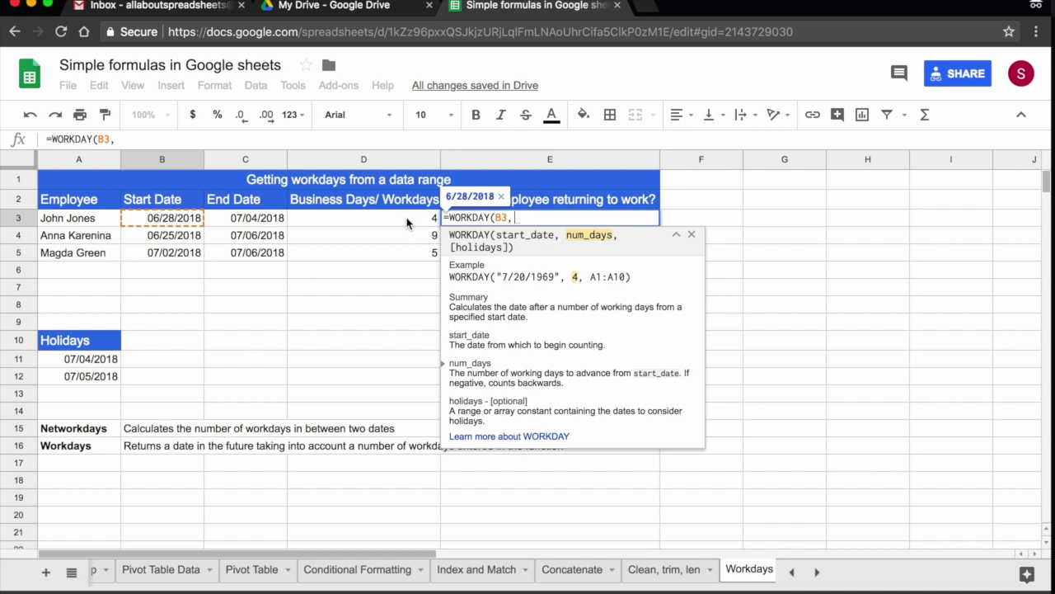
click(407, 221)
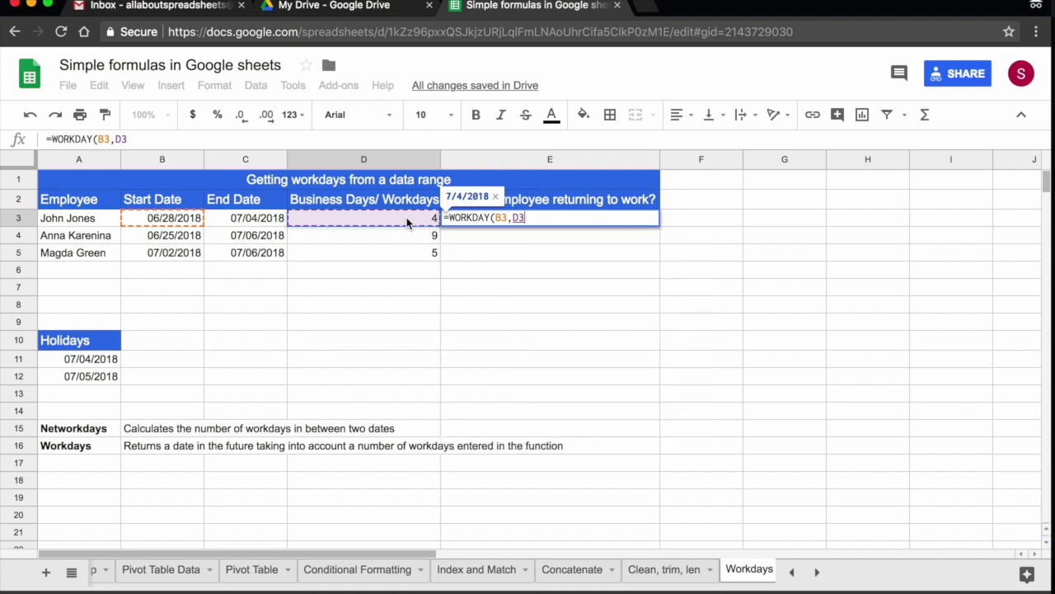
text(,)
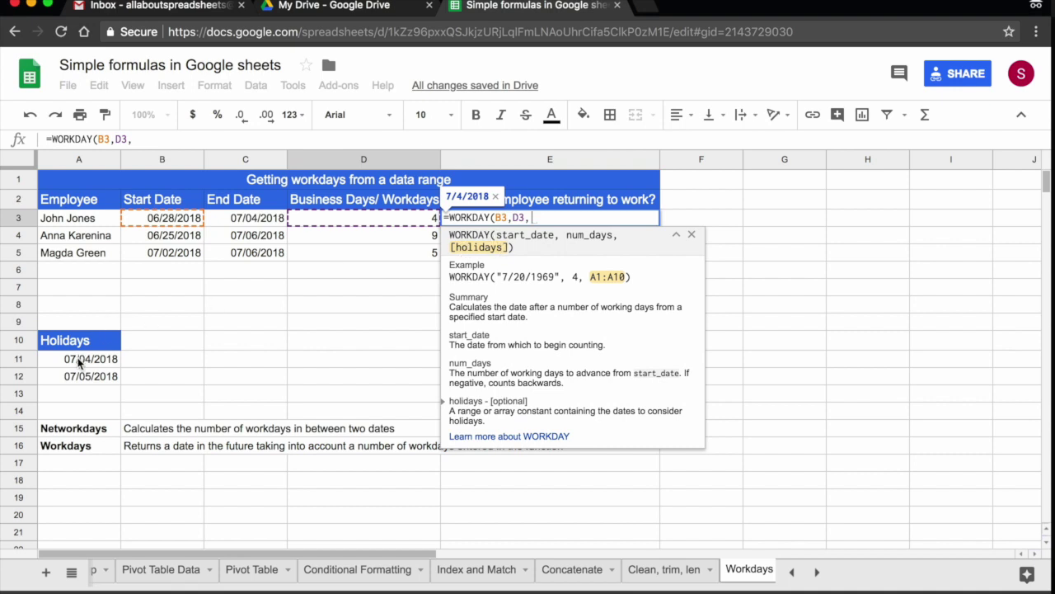
drag(79, 363, 79, 378)
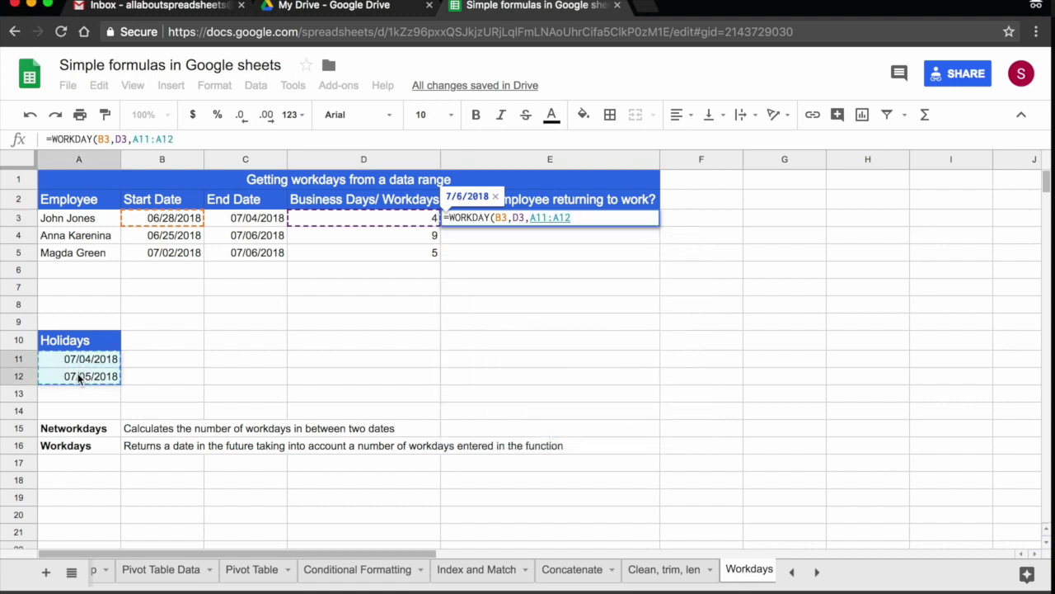
key(Return)
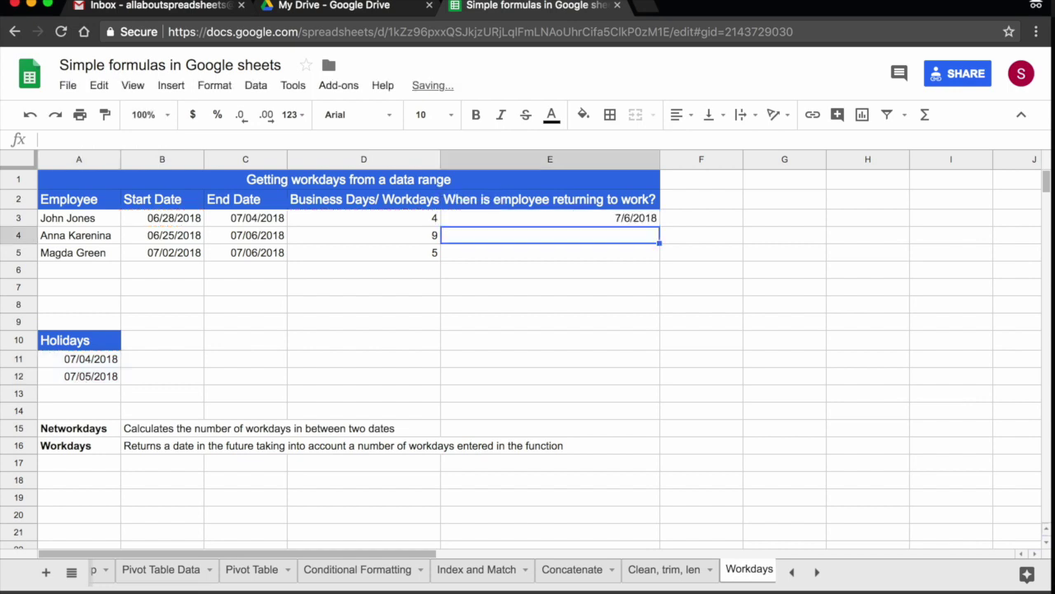
click(611, 225)
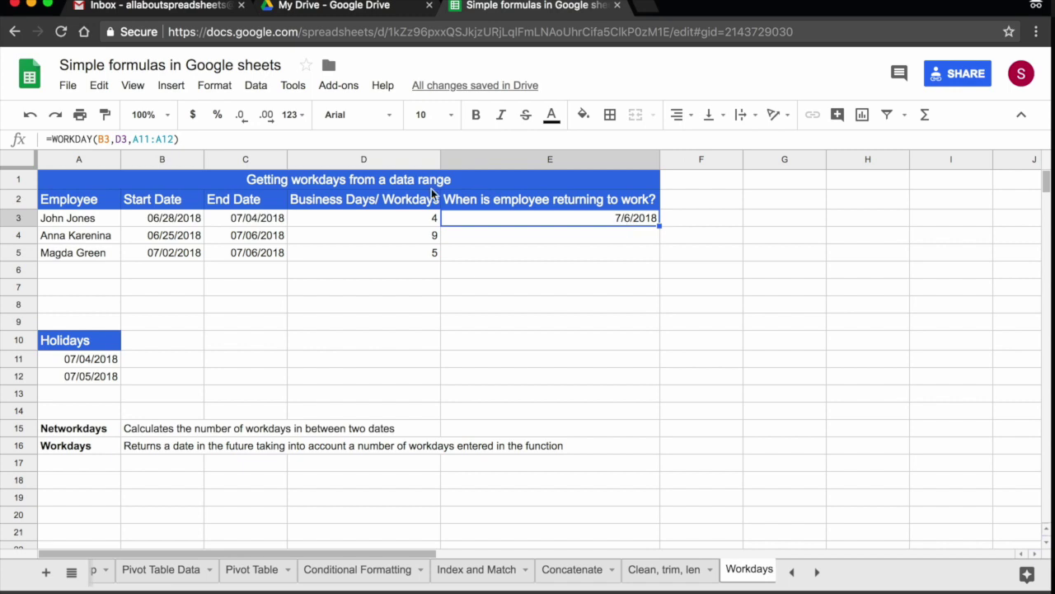
click(250, 219)
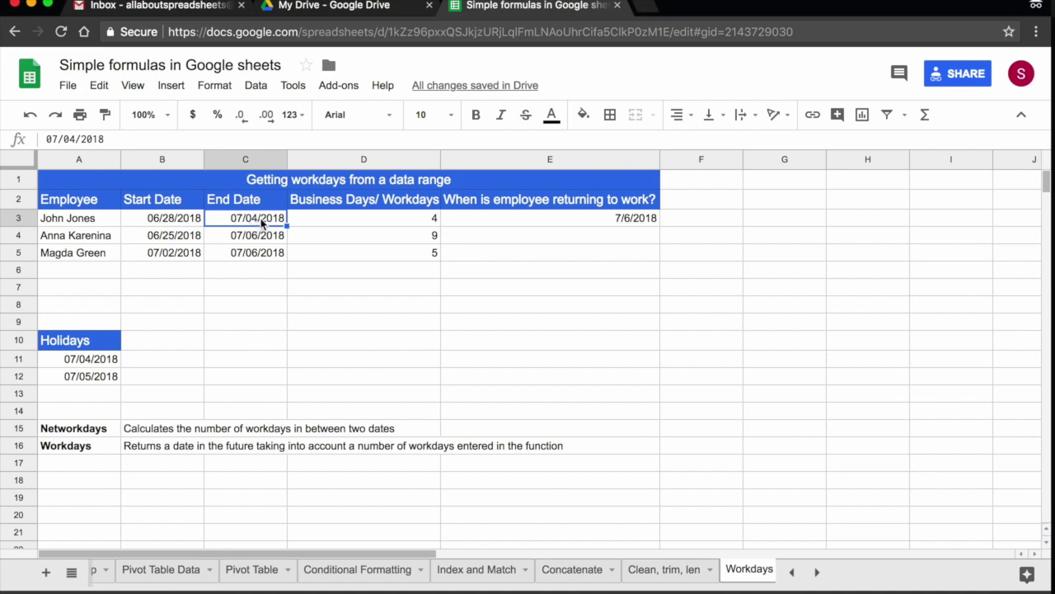
click(91, 382)
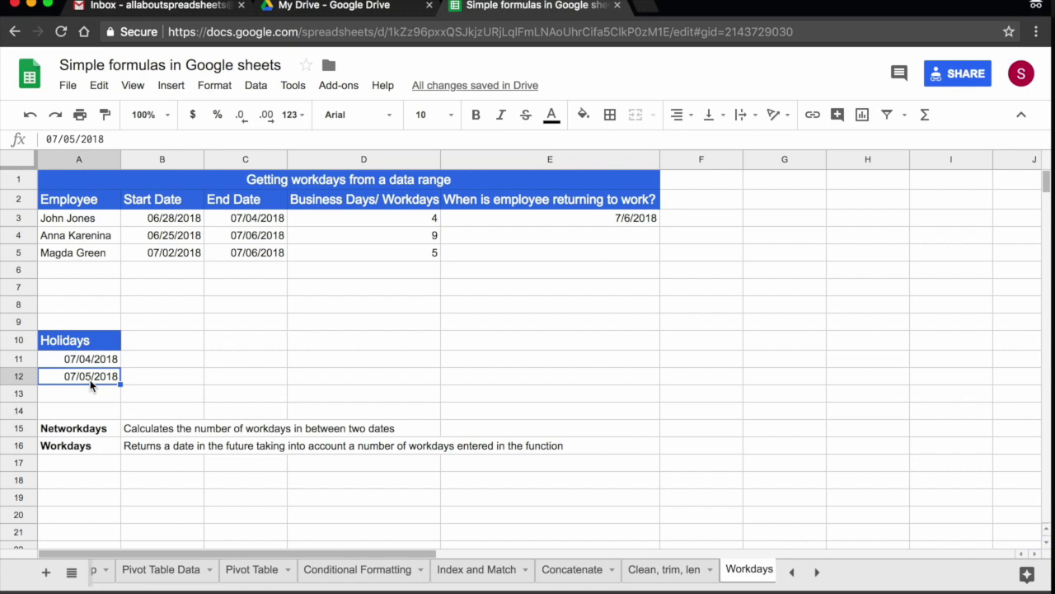
click(633, 219)
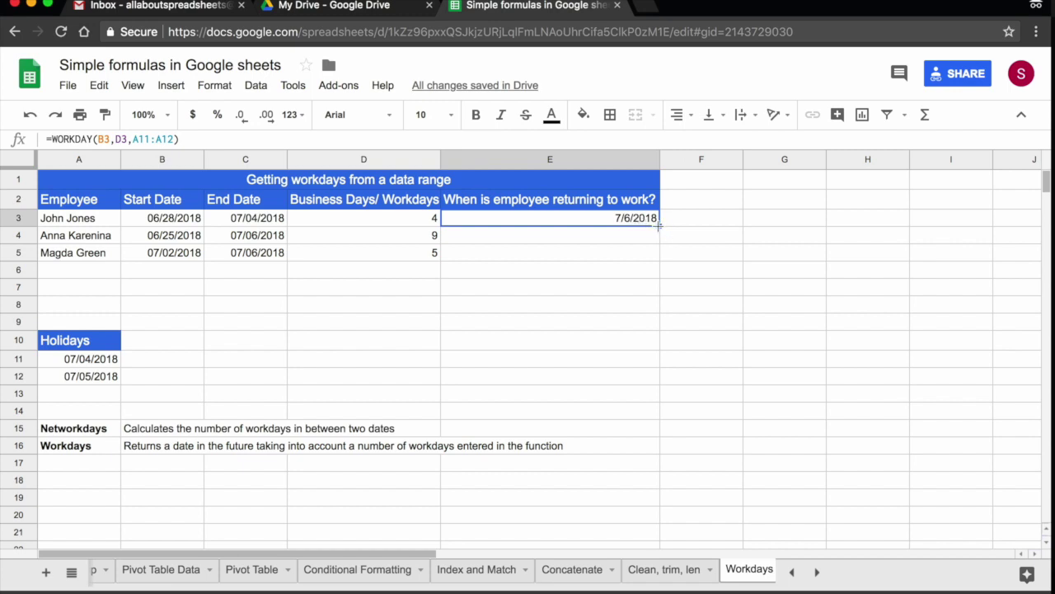
Fill the WORKDAY formula down to E5 and verify E4 and E5 show 7/9/2018.
drag(660, 224, 657, 256)
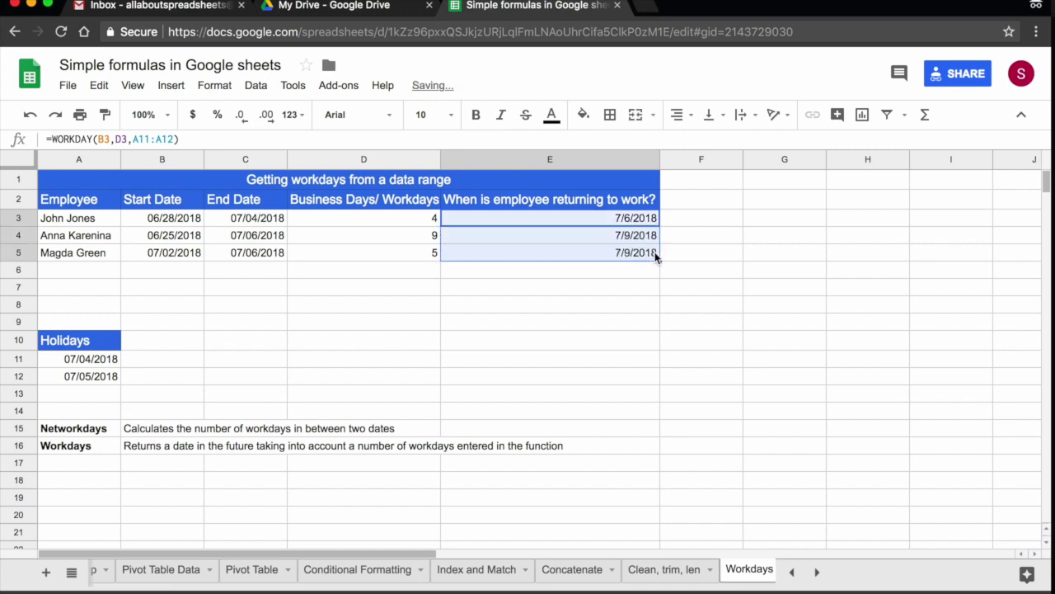
click(620, 235)
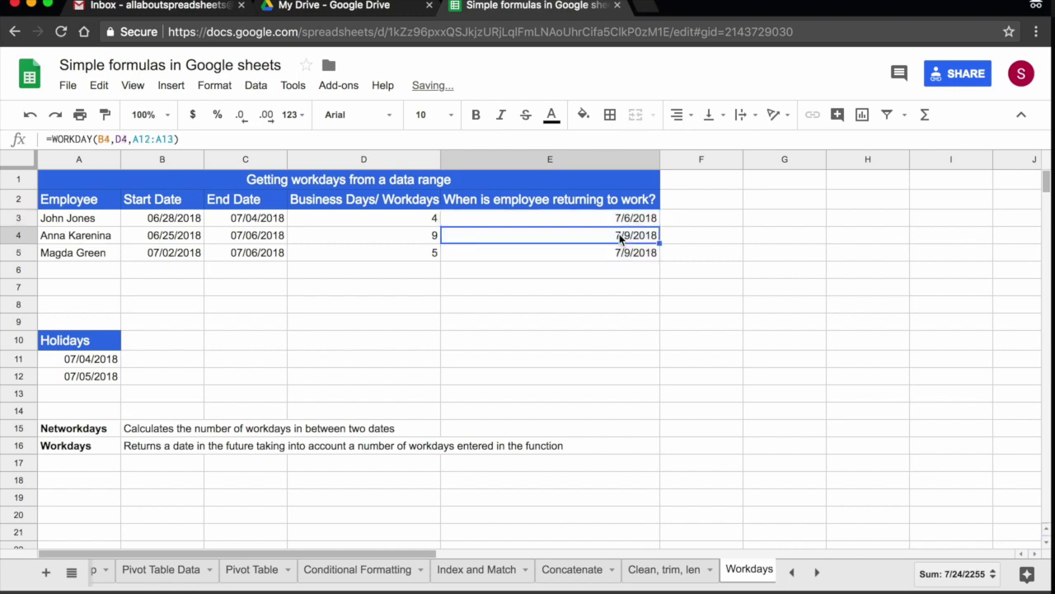
click(255, 240)
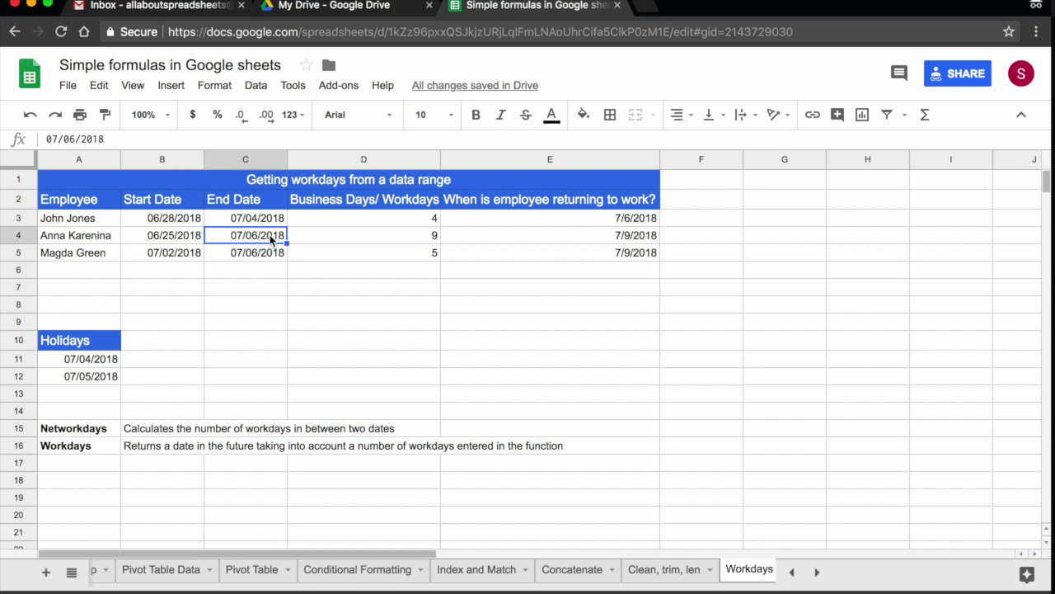
double_click(271, 240)
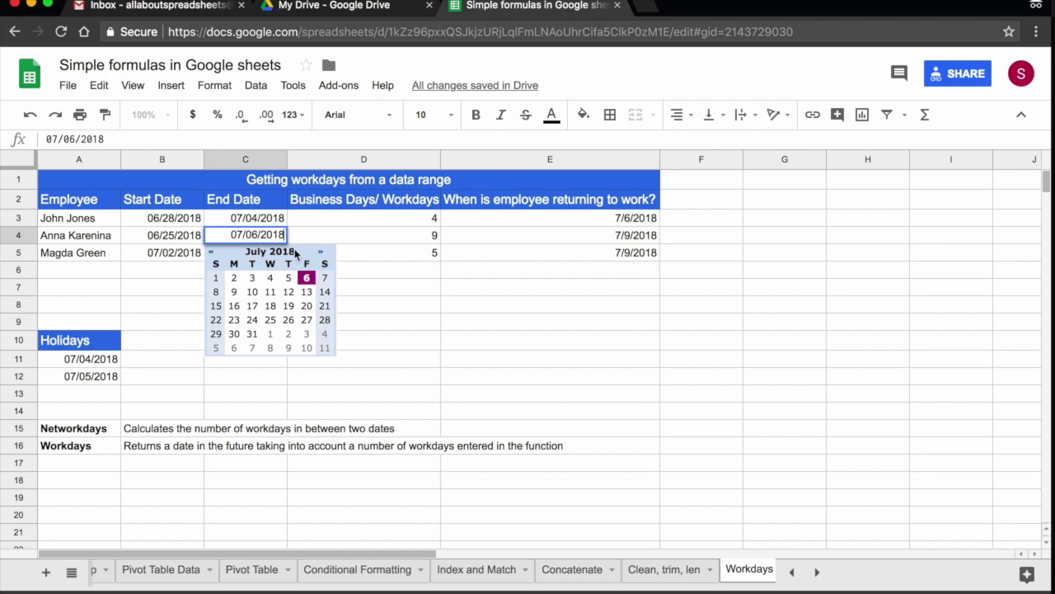
click(621, 254)
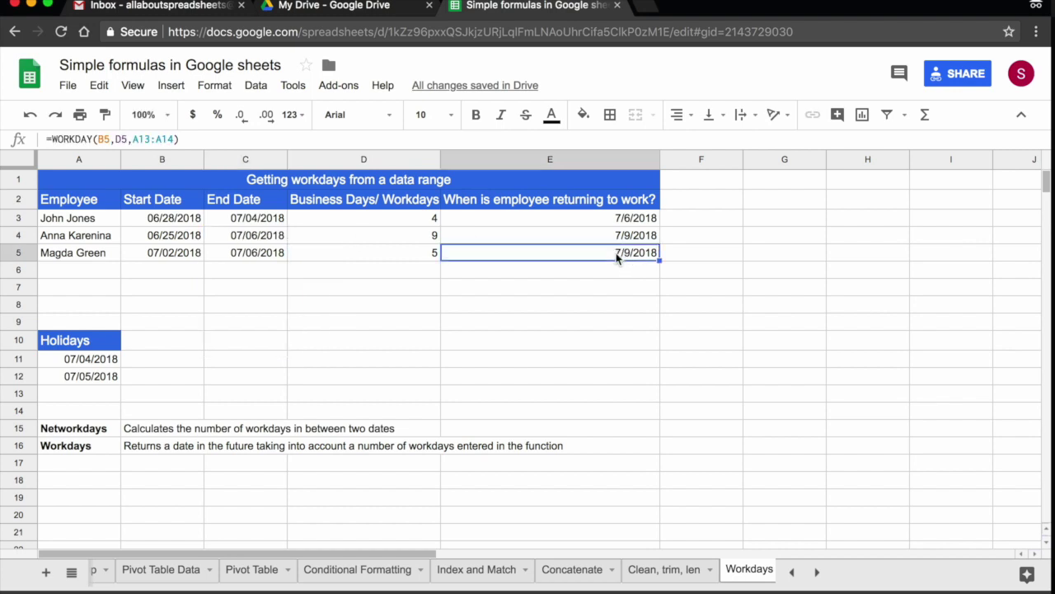
key(Up)
key(Up)
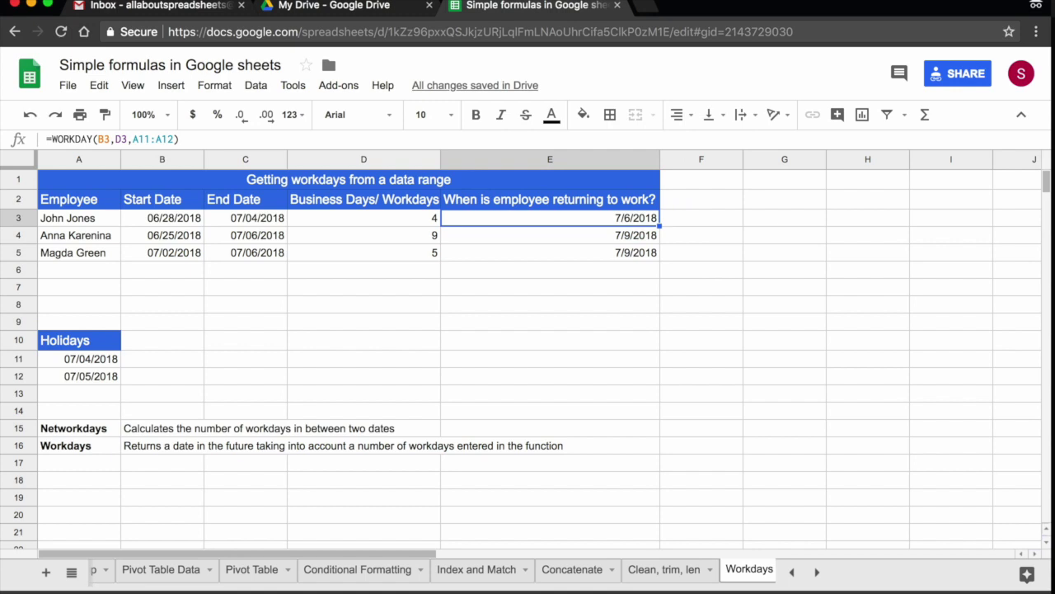
key(Down)
key(Down)
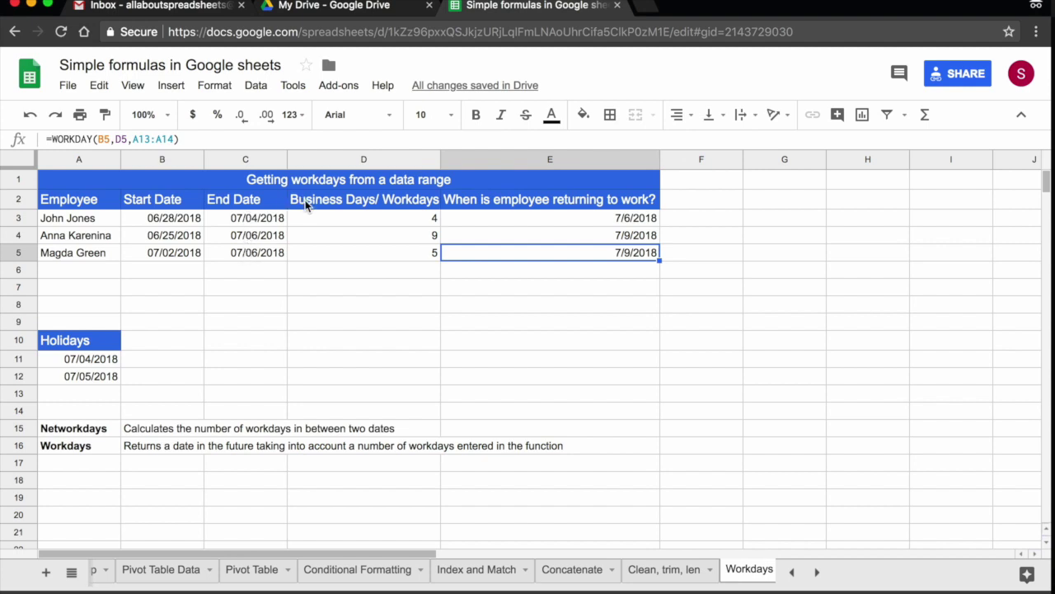
click(581, 221)
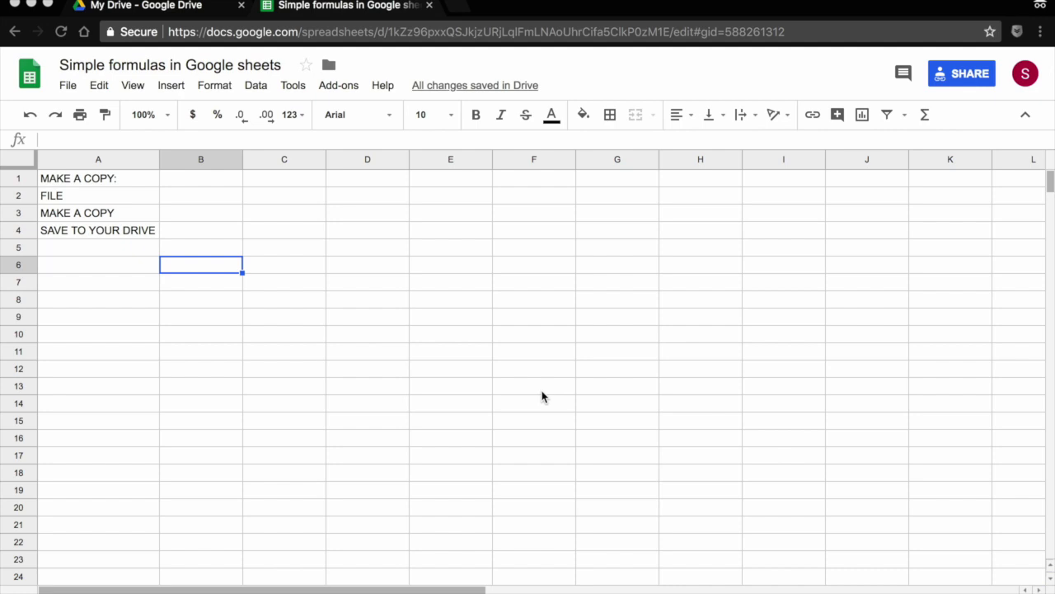
Start a copy via File > Make a copy, named 'Copy of Simple formulas in Google sheets'.
click(66, 85)
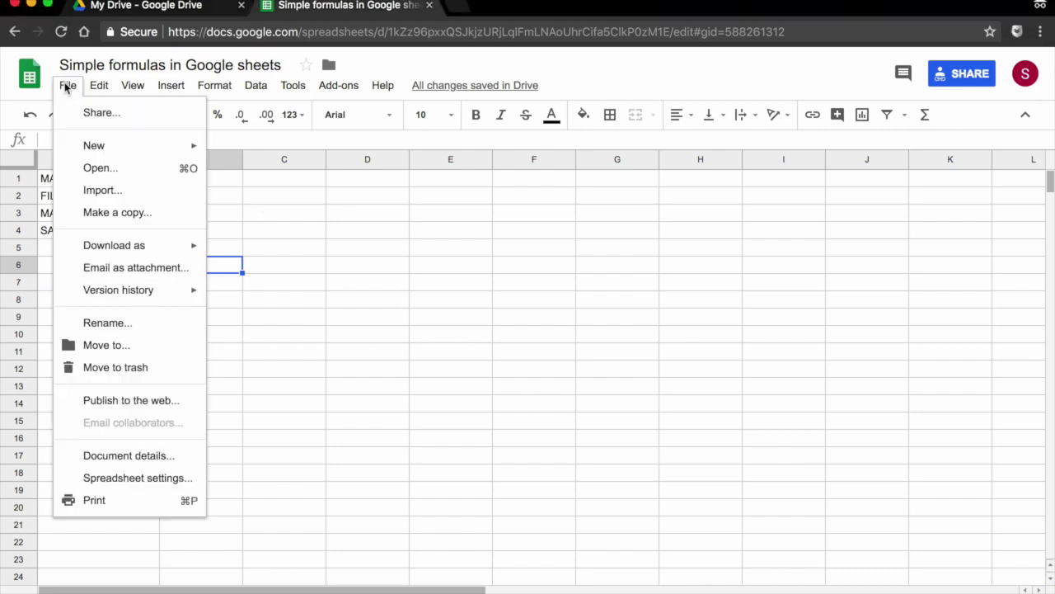
click(124, 212)
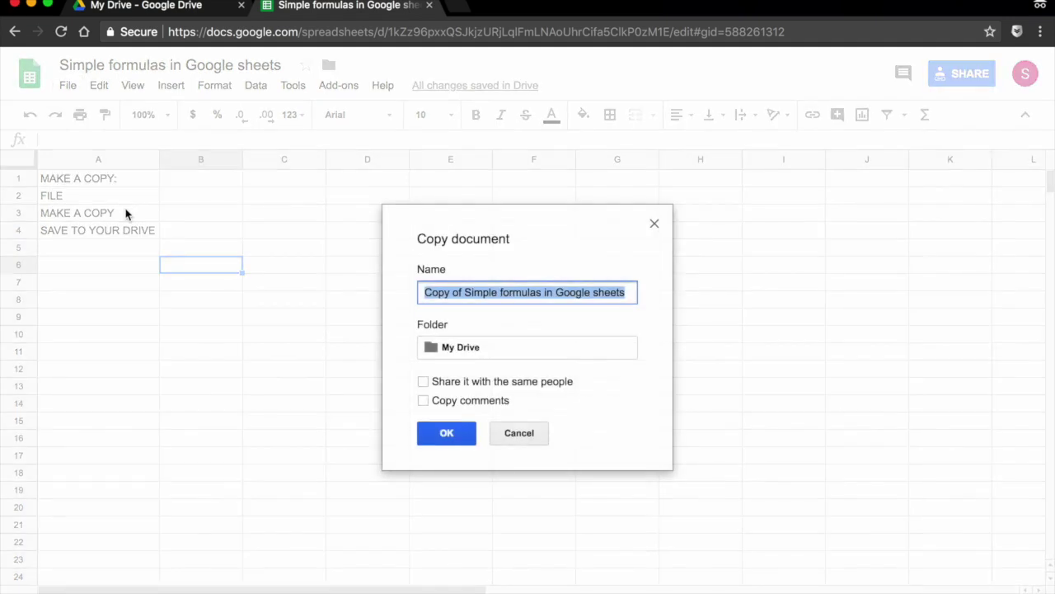